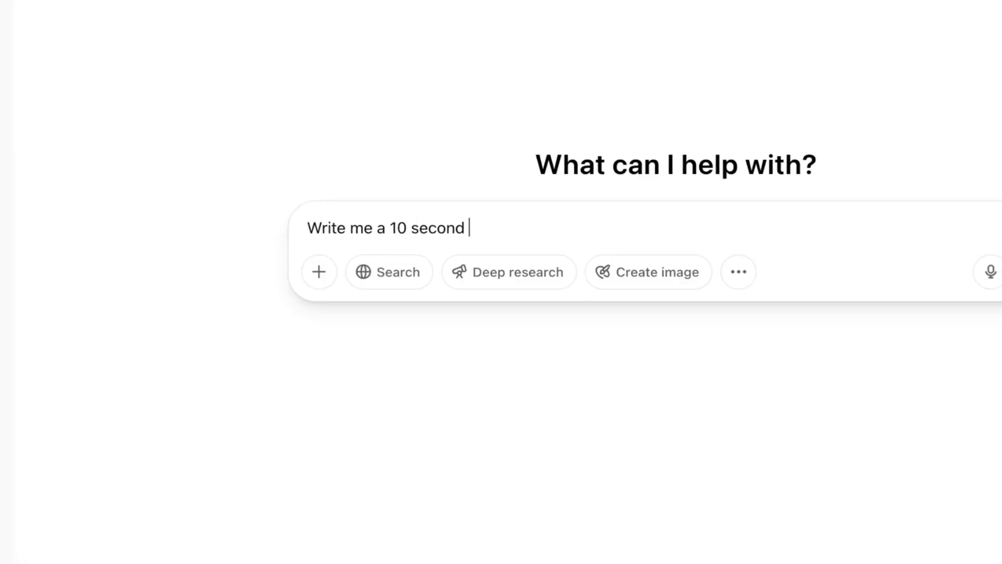
# Ask ChatGPT for a high-energy 10-second VEED perfume ad script and bottle image, attaching veedhq_logo.jpeg
pyautogui.write('high energy video ad script promoting VEED perfume. I also want you to ')
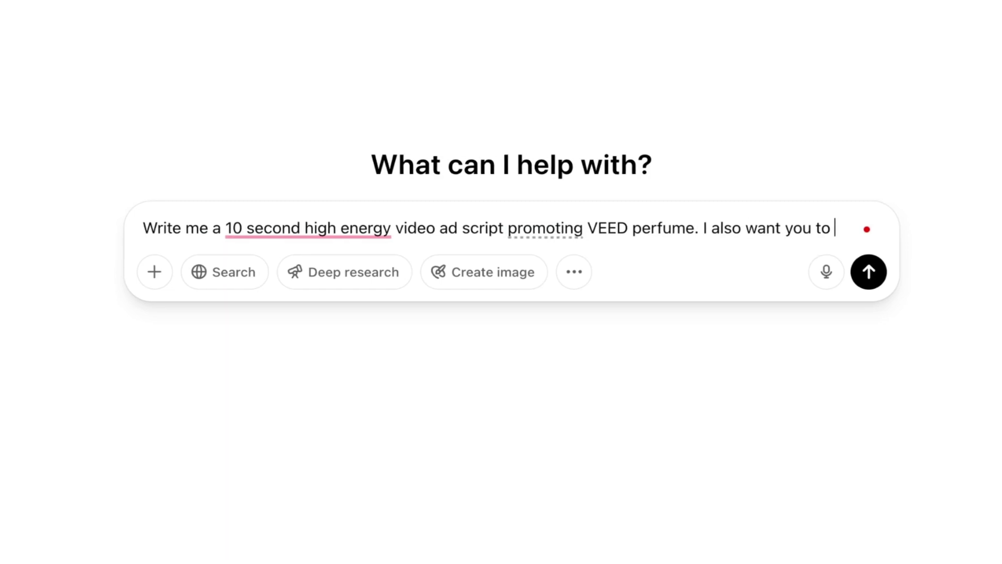
pyautogui.write("create the bottle image and I'll upload VEEDs logo for inspiration.")
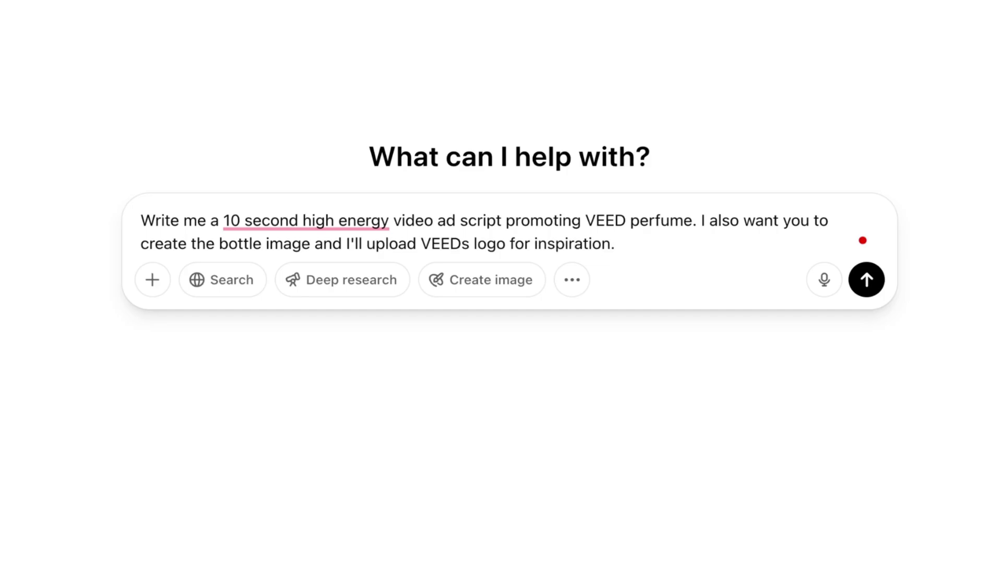
pyautogui.click(152, 280)
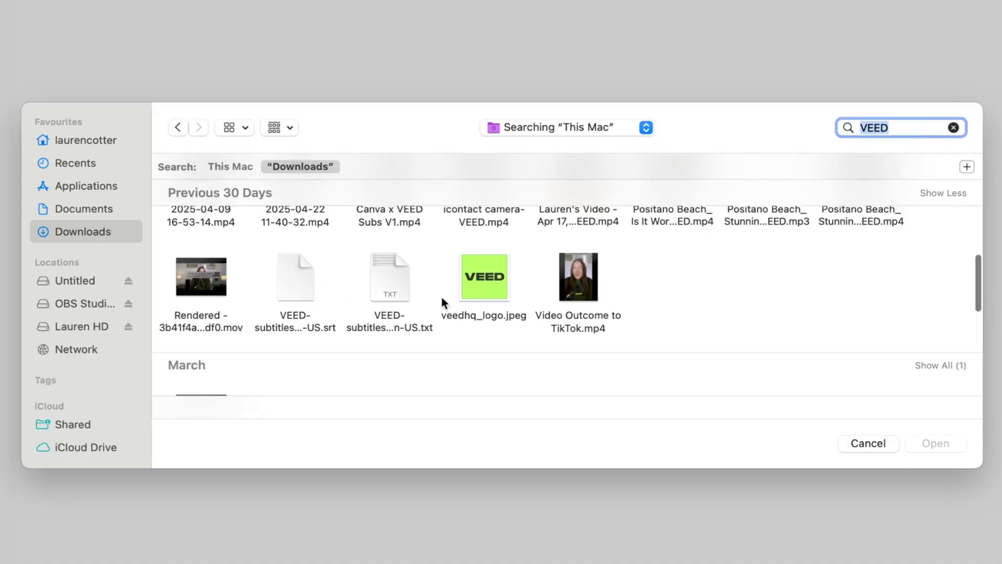
pyautogui.click(484, 279)
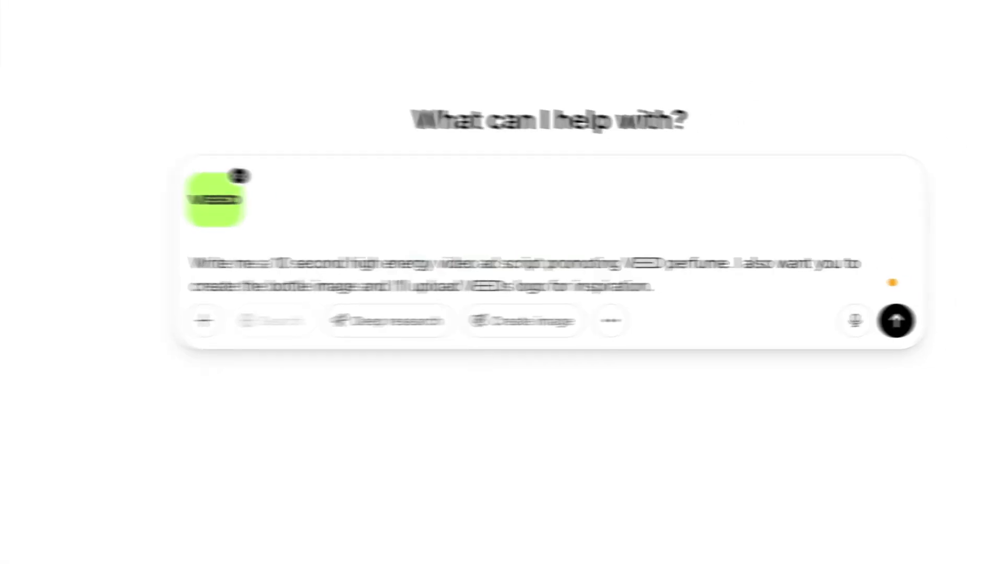
pyautogui.press('Return')
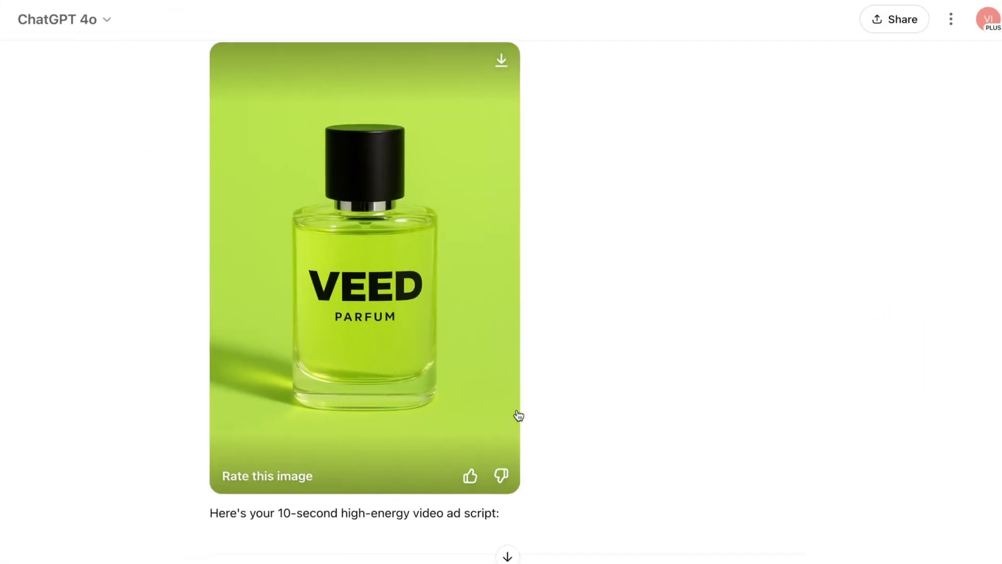
pyautogui.scroll(-7, 518, 415)
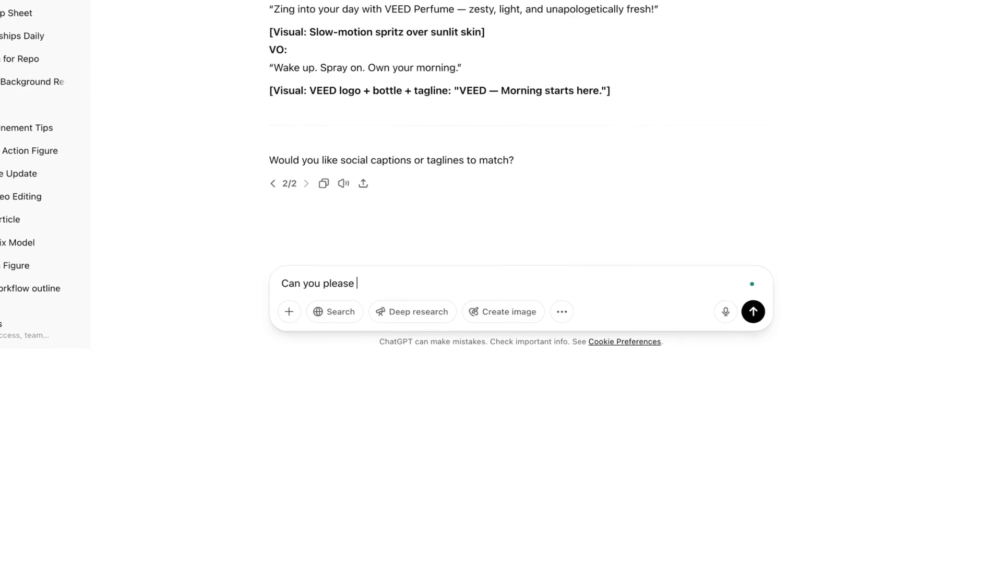
# Have ChatGPT generate a male model holding the perfume bottle, then download that image
pyautogui.write('generate an image ')
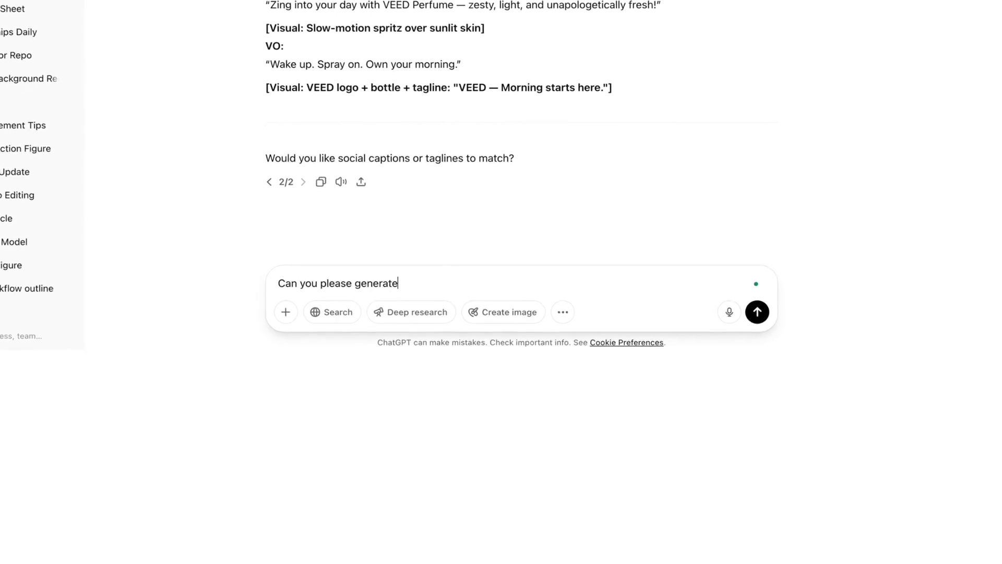
pyautogui.write('of a')
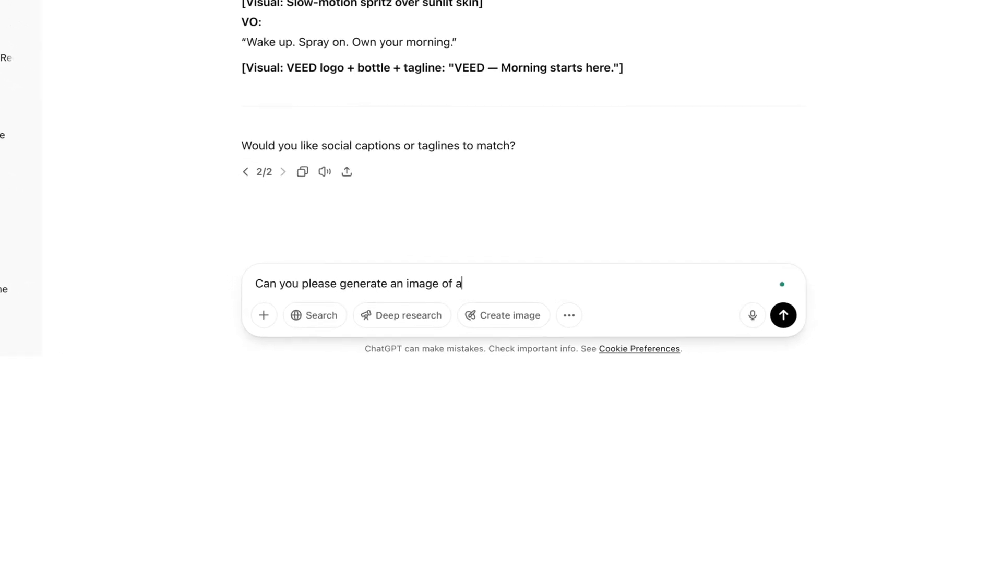
pyautogui.write(' model (male) holding ')
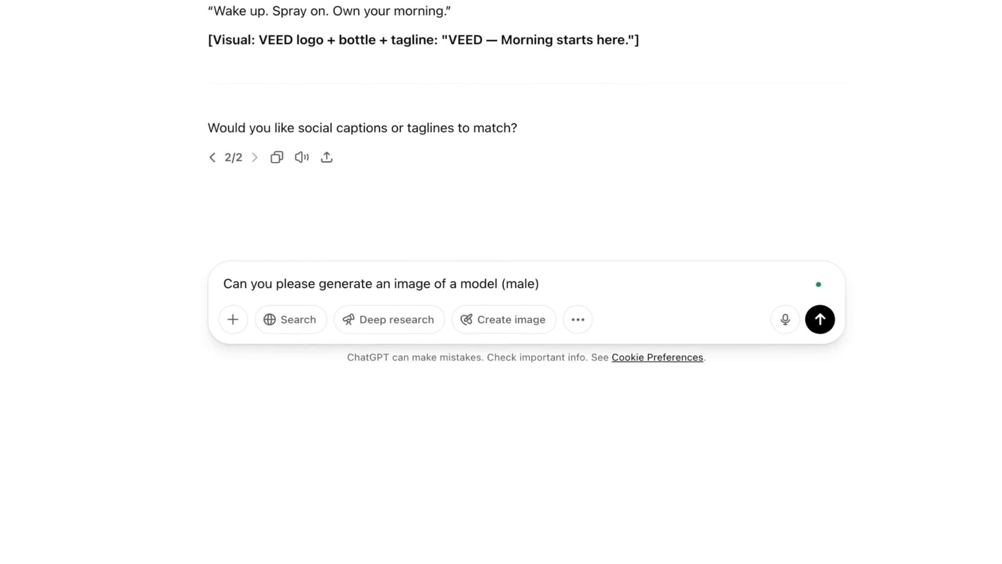
pyautogui.write('the perfume bottle?')
pyautogui.press('Return')
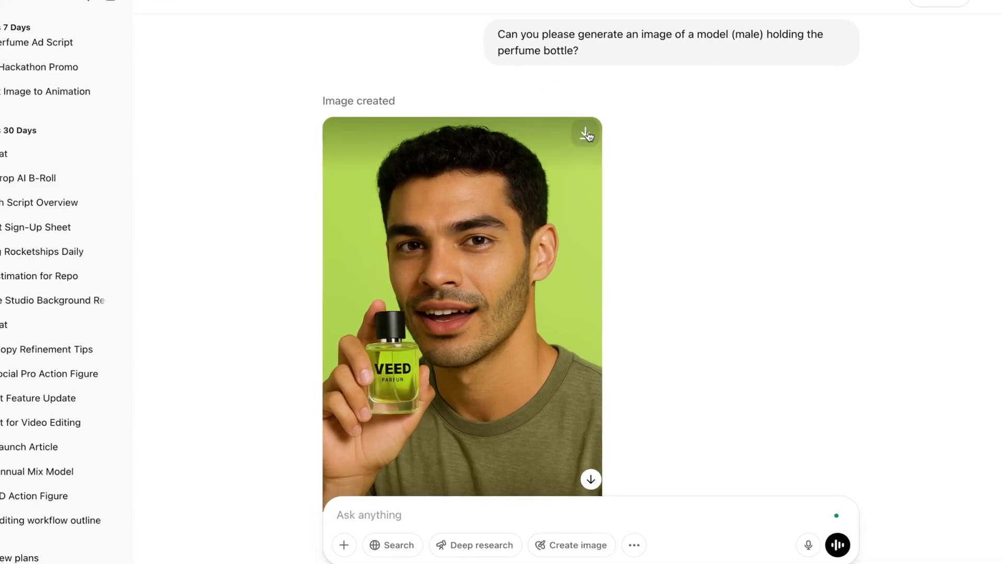
pyautogui.click(586, 135)
pyautogui.scroll(10, 649, 156)
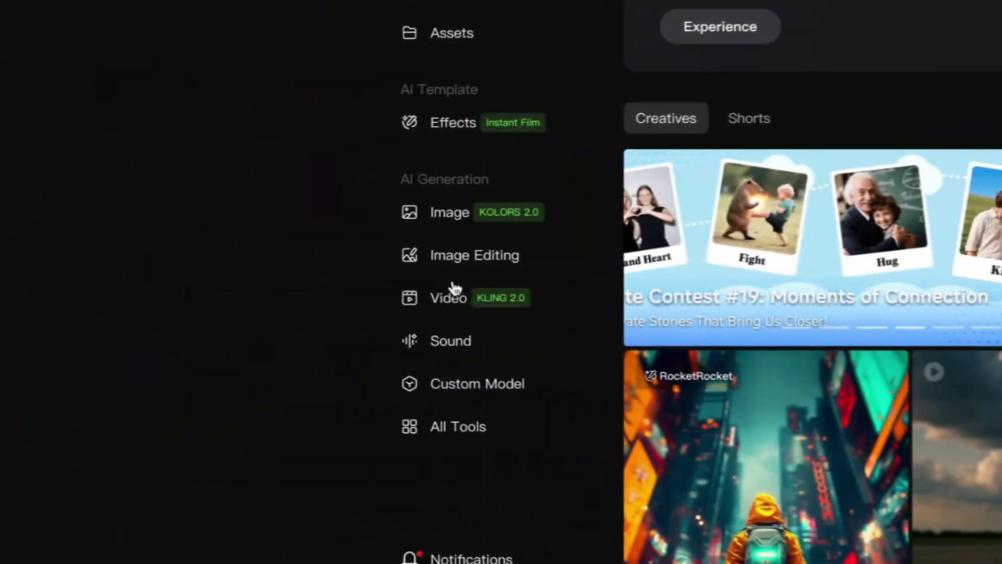
# Open KlingAI's Image to Video generator and begin choosing the picture to upload
pyautogui.click(46, 266)
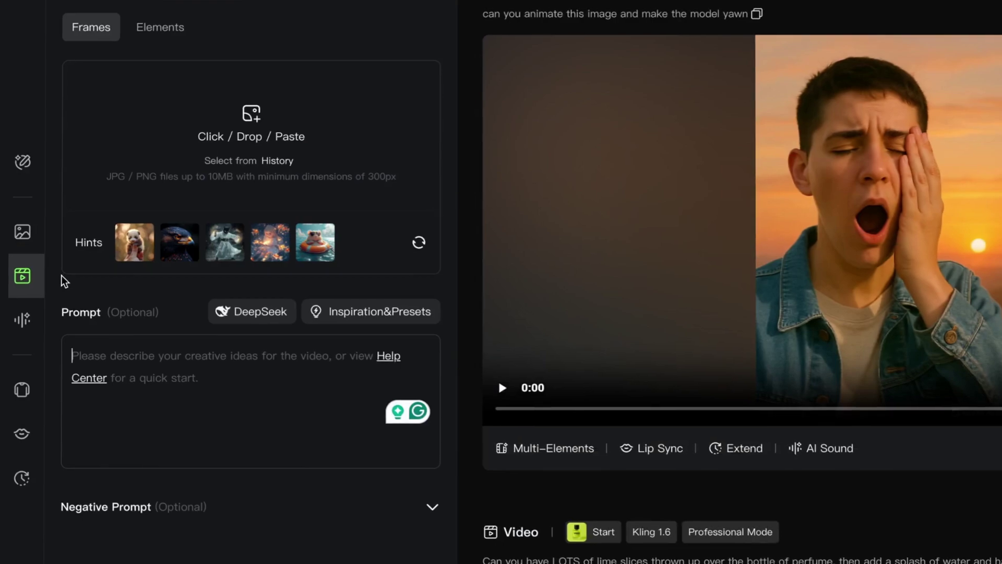
pyautogui.click(282, 137)
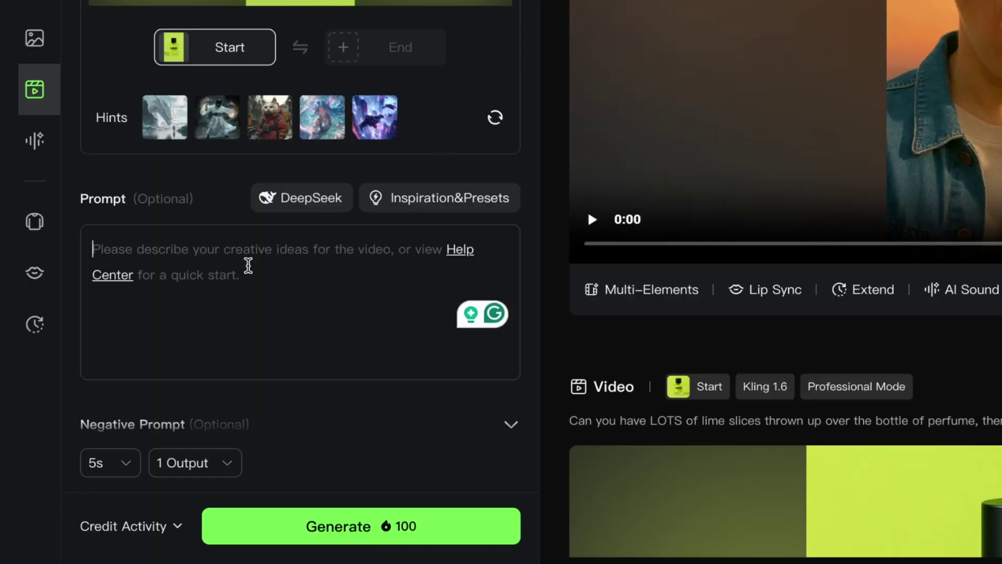
# Generate a KlingAI clip of lime slices thrown over the spinning perfume bottle with a water splash
pyautogui.click(246, 264)
pyautogui.write('Can you add LOTS of lime slices thrown up ')
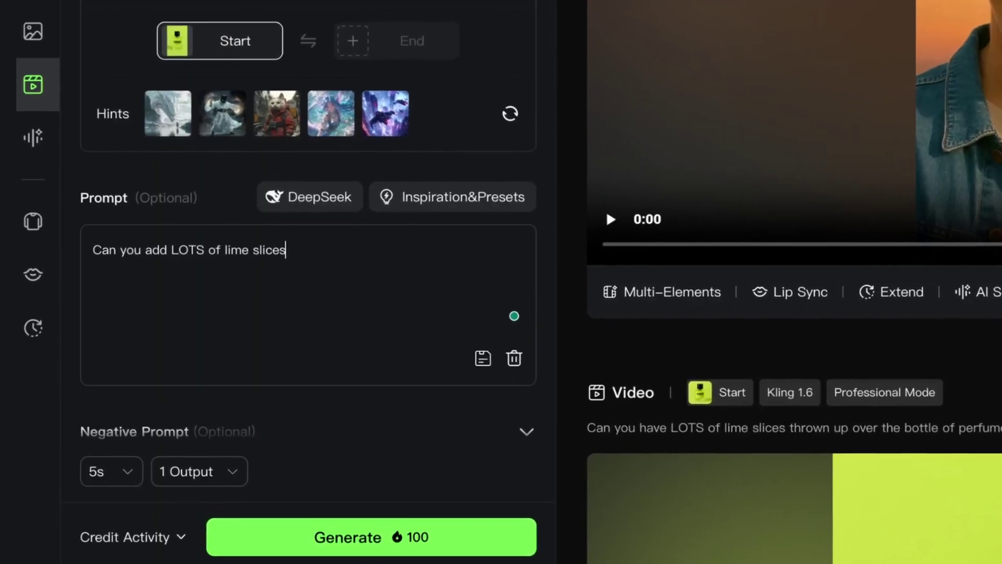
pyautogui.write('over the bottle of perfume and ')
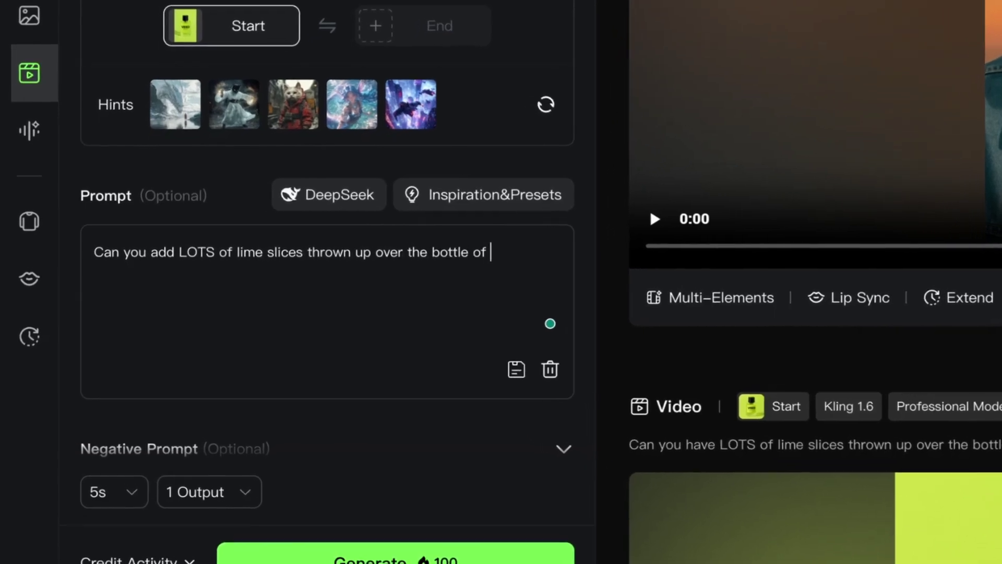
pyautogui.write('then add a splash of water')
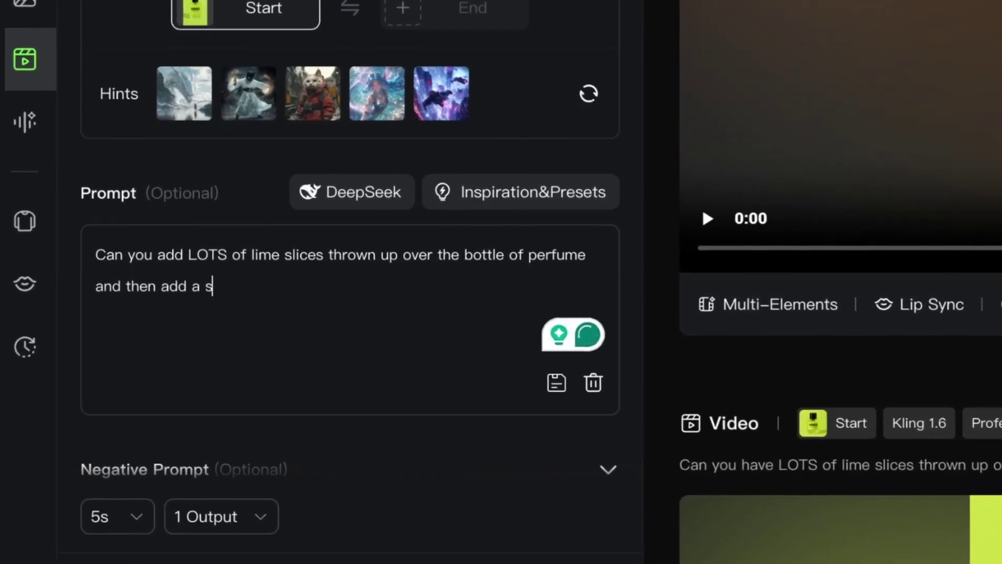
pyautogui.write(' and have the bottle spin mid')
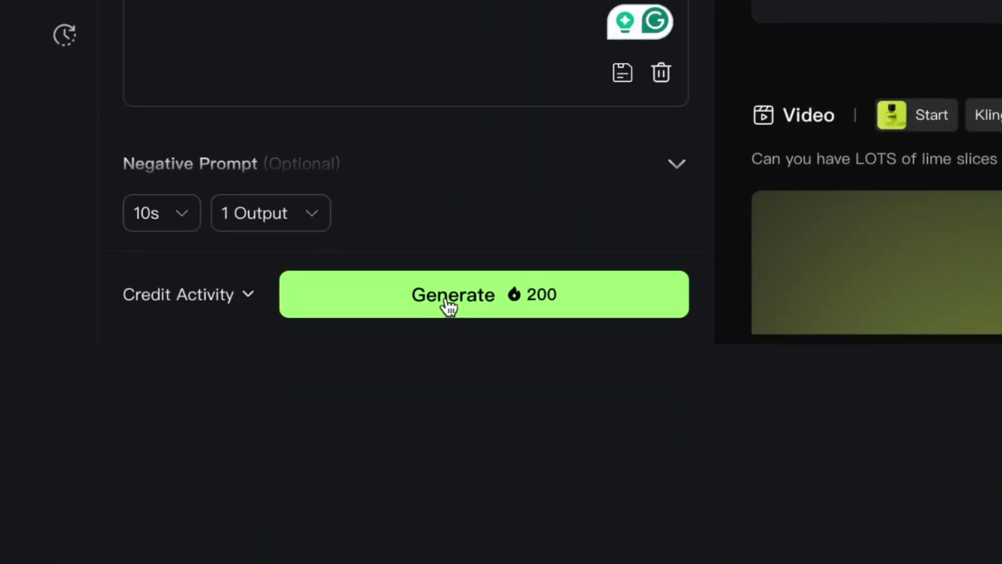
pyautogui.click(447, 302)
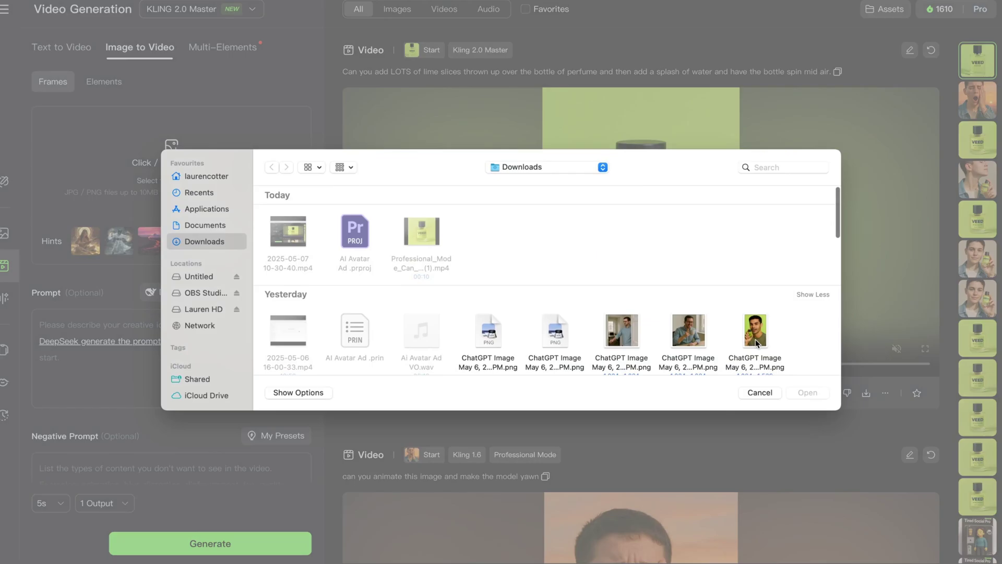
# Use the model image as start frame and generate him spraying the perfume on himself and smiling
pyautogui.click(757, 340)
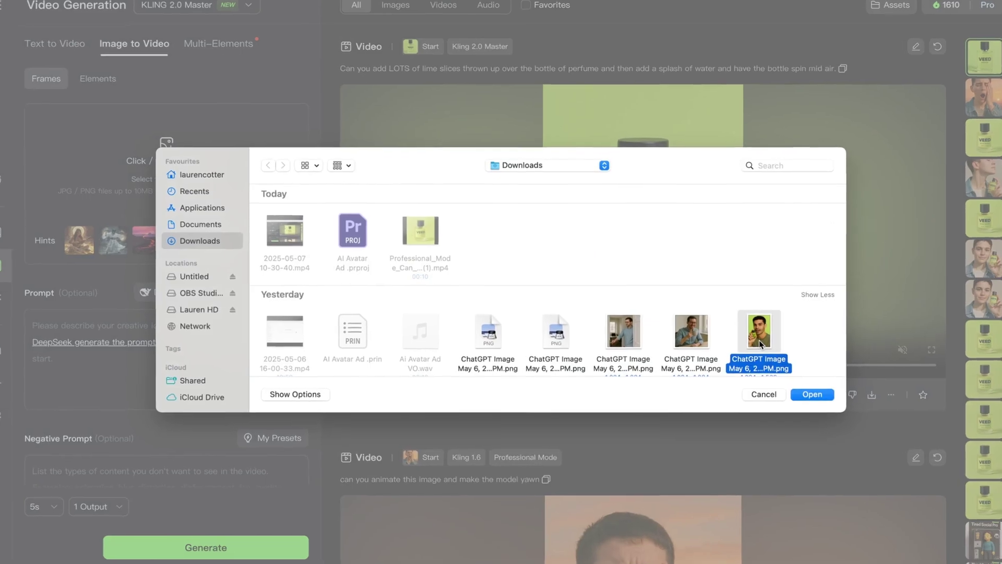
pyautogui.click(817, 395)
pyautogui.click(32, 326)
pyautogui.write('Can you have t')
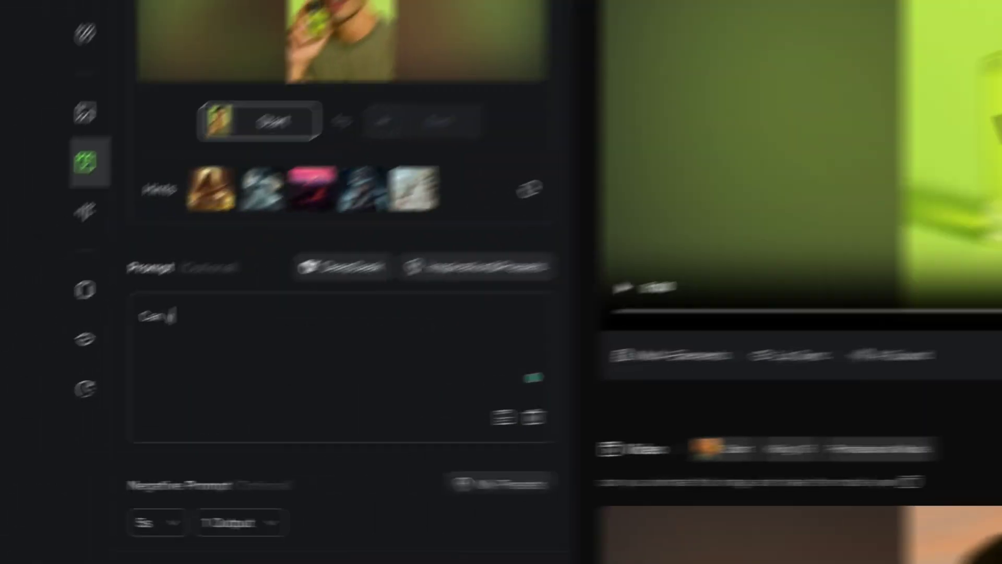
pyautogui.write('he model spray the perfume on himself and smile')
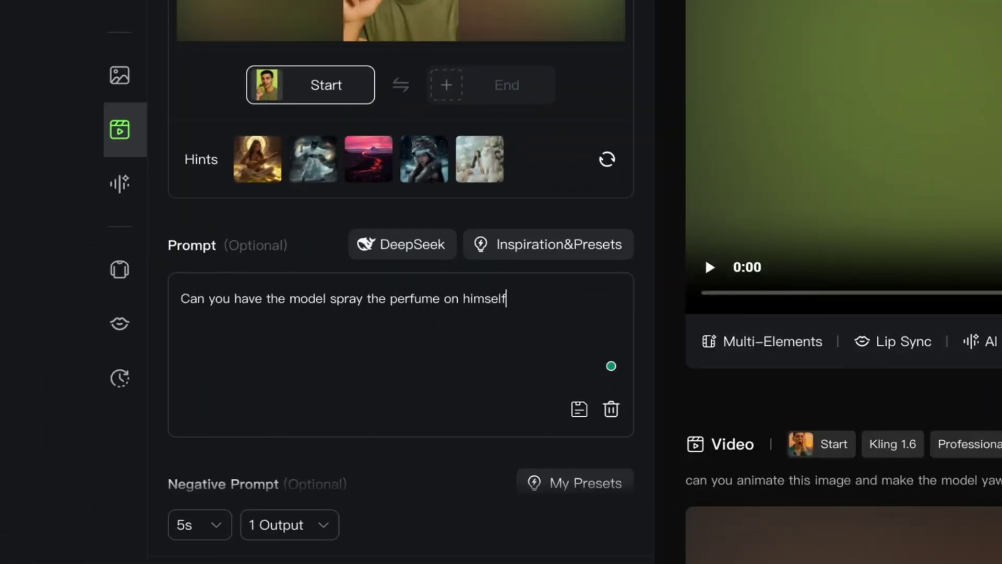
pyautogui.click(488, 328)
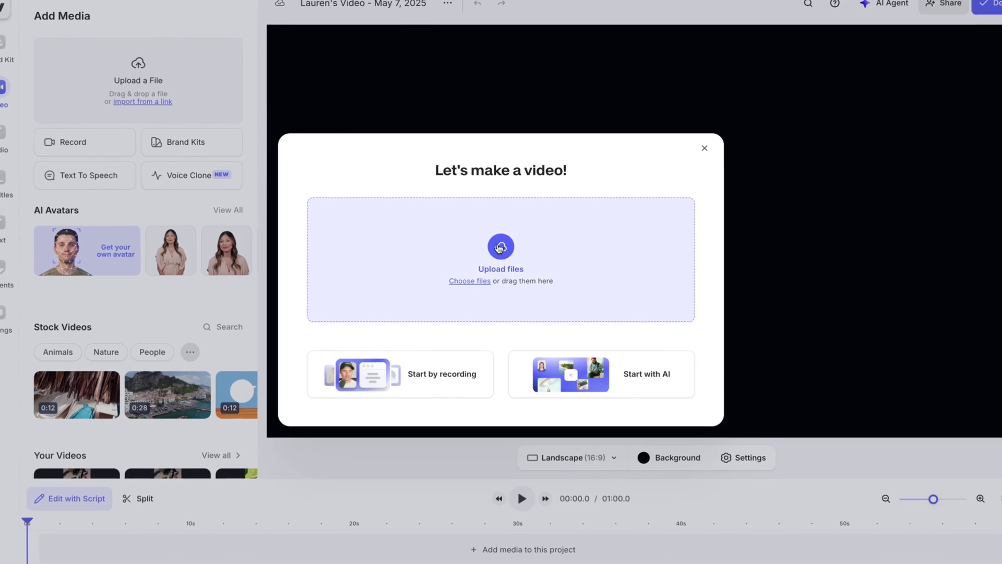
# Upload both generated Professional_Mode perfume clips into the new VEED project
pyautogui.click(500, 247)
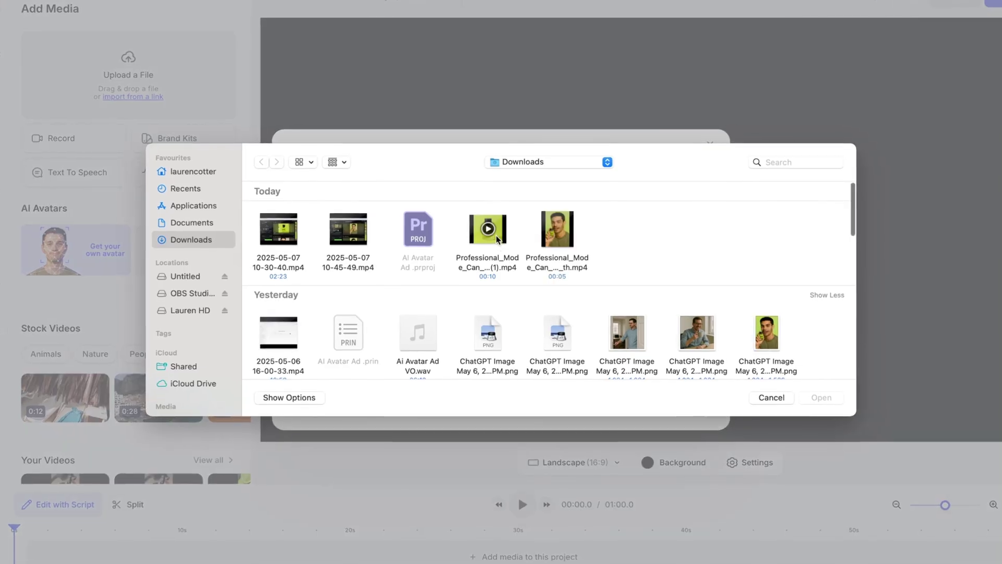
pyautogui.keyDown('shift'); pyautogui.click(490, 254); pyautogui.keyUp('shift')
pyautogui.doubleClick(490, 258)
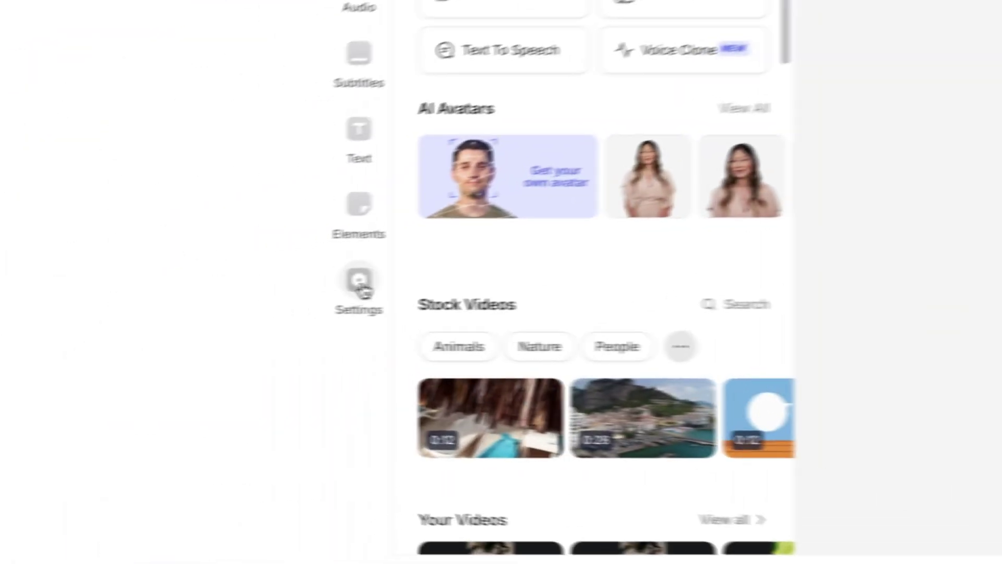
# Set the project size to TikTok (9:16) and show the TikTok overlay
pyautogui.click(360, 287)
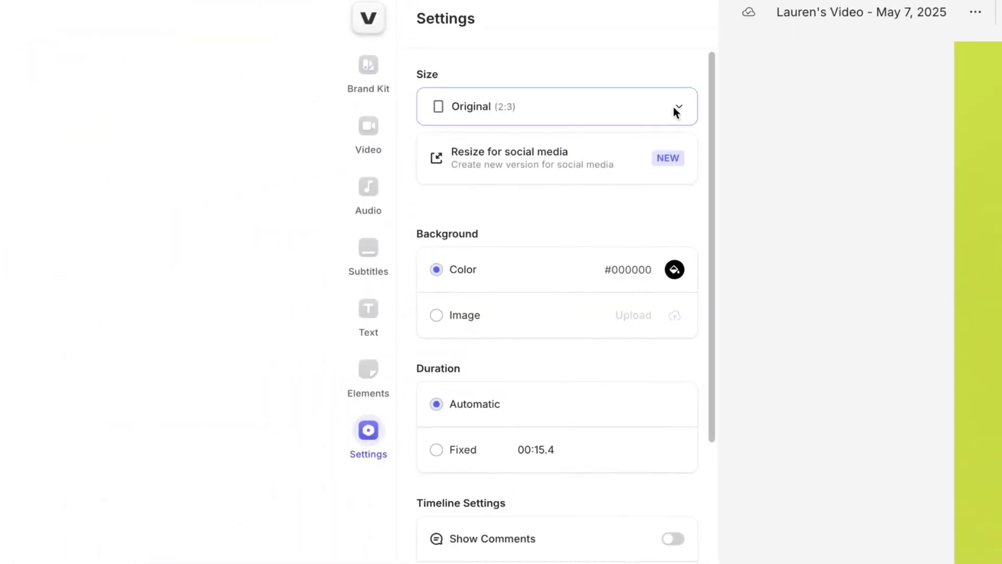
pyautogui.click(673, 107)
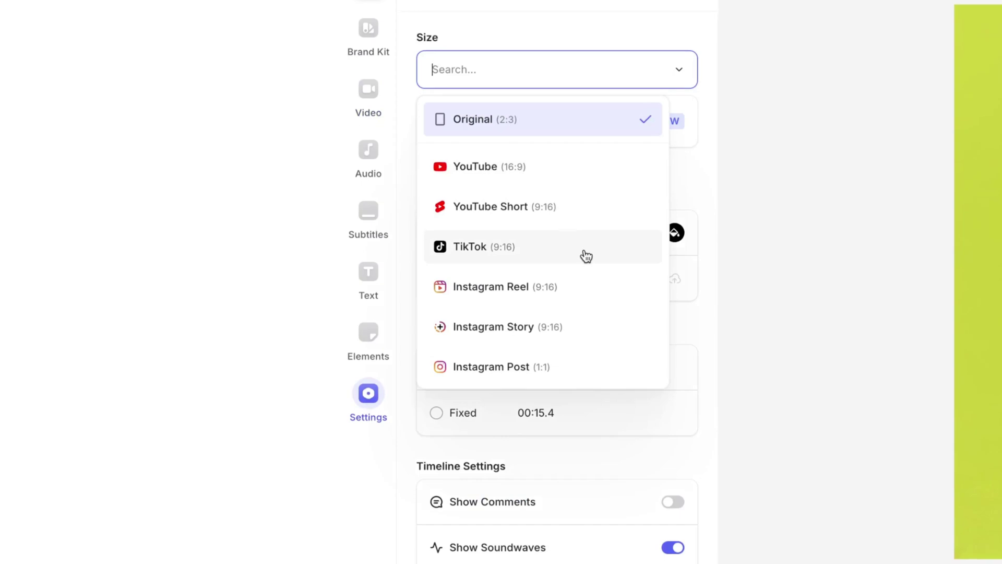
pyautogui.click(585, 255)
pyautogui.click(677, 106)
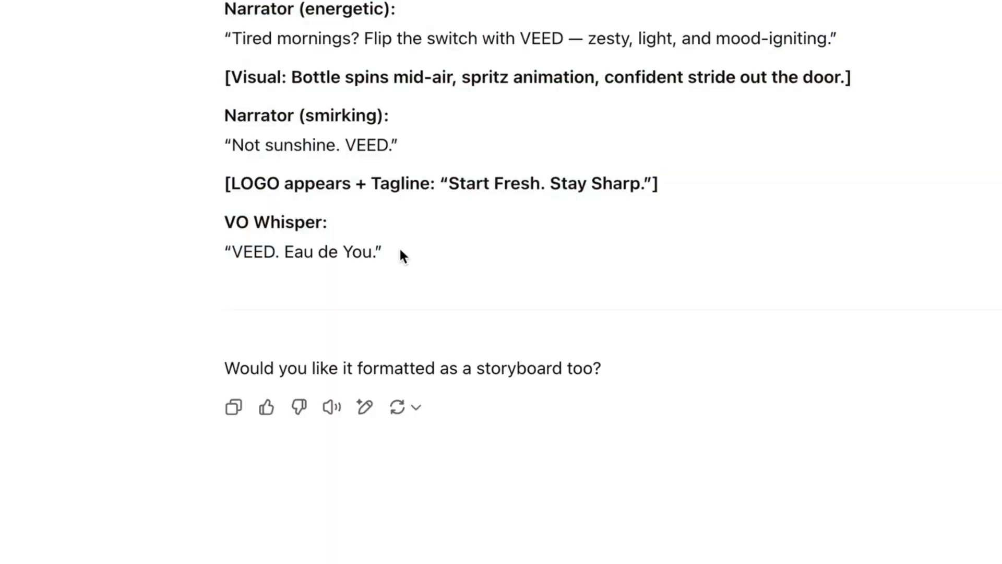
# Select and copy the condensed script from 'Narrator (energetic):' to 'VEED. Eau de You.'
pyautogui.moveTo(402, 253); pyautogui.dragTo(214, 230)
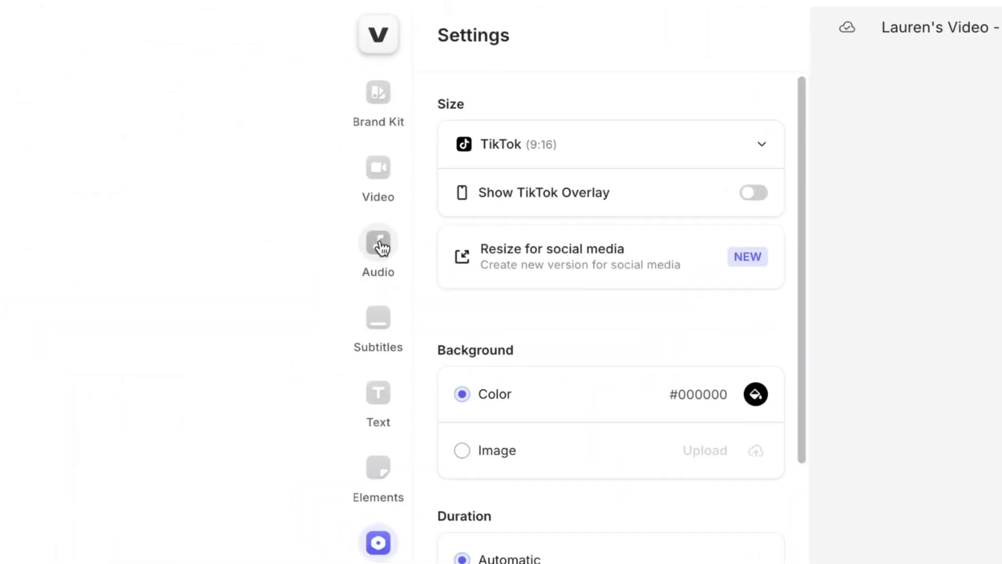
pyautogui.click(381, 244)
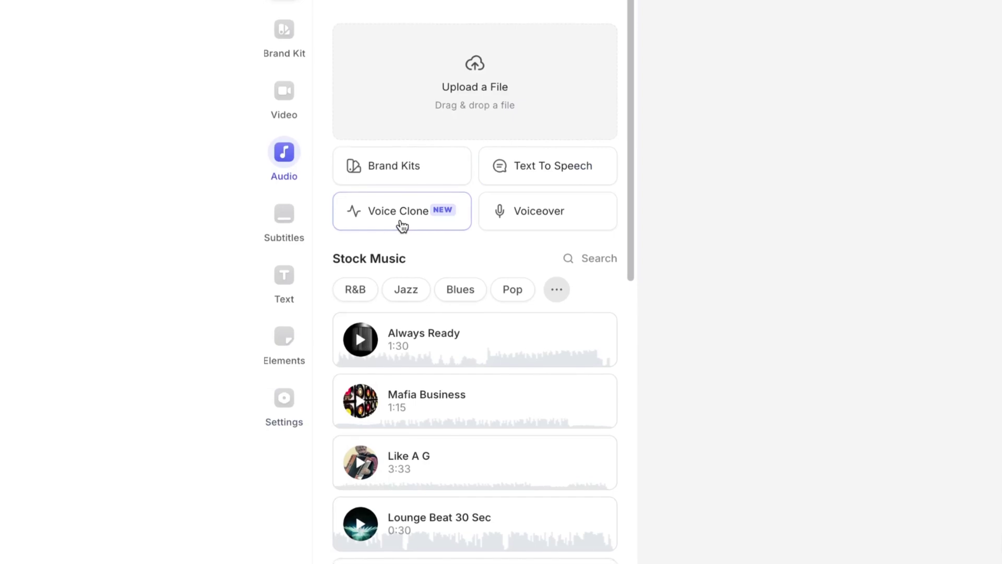
# Paste the ad script into a text-to-speech voiceover, add 'Not Anymore!' and delete the visual directions
pyautogui.click(521, 164)
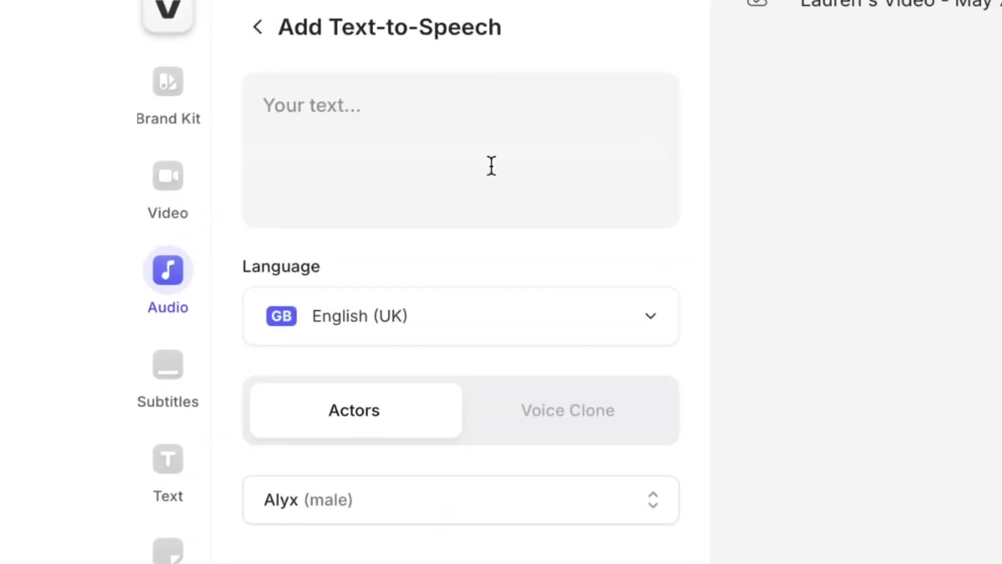
pyautogui.hotkey('ctrl', 'v')
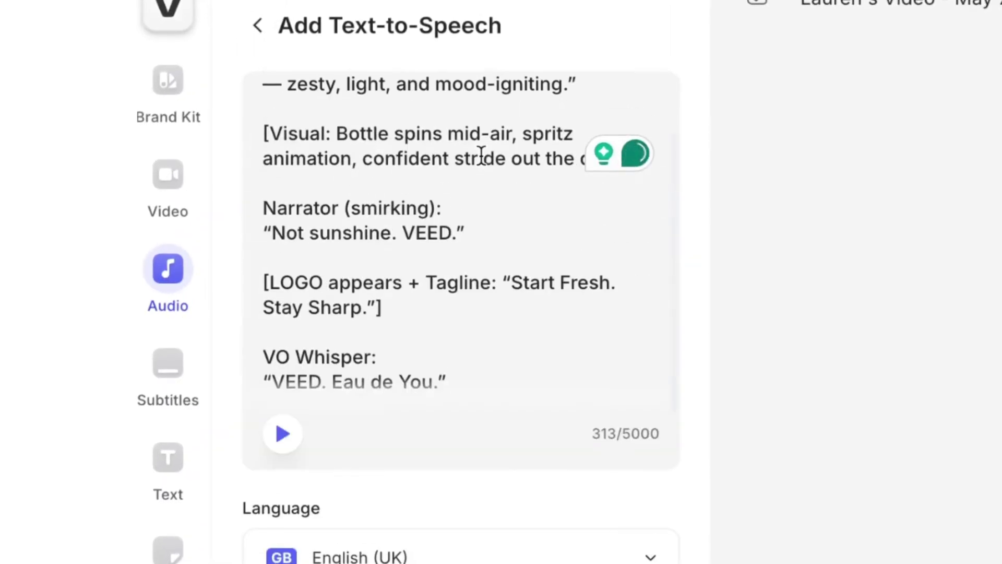
pyautogui.scroll(3, 482, 154)
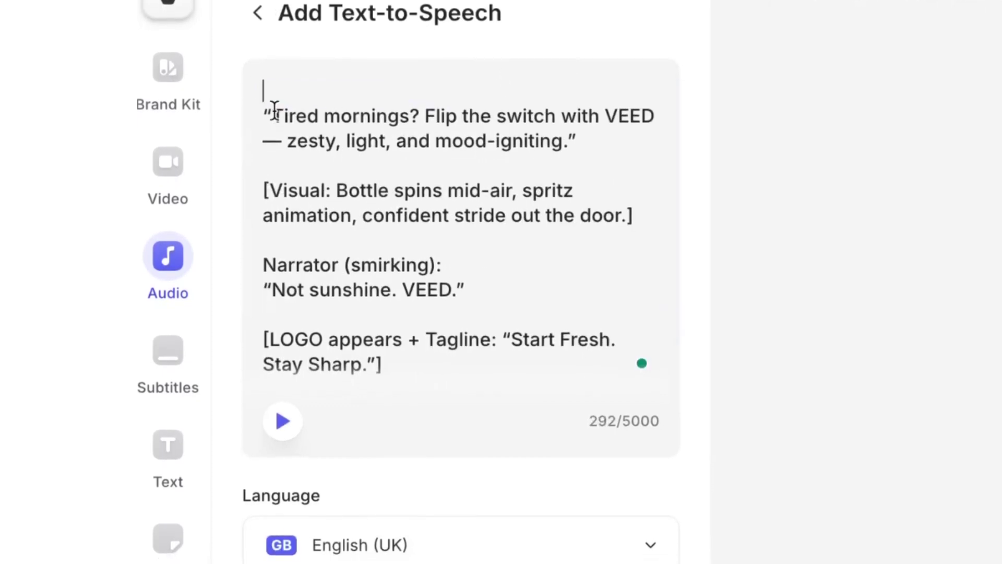
pyautogui.write('Not Anymore!')
pyautogui.moveTo(633, 209); pyautogui.dragTo(263, 184)
pyautogui.press('BackSpace')
# Trim the script: remove the Narrator and VO Whisper labels, rewrite the sunshine line, drop 'VEED. Eau de You.'
pyautogui.moveTo(441, 159); pyautogui.dragTo(257, 155)
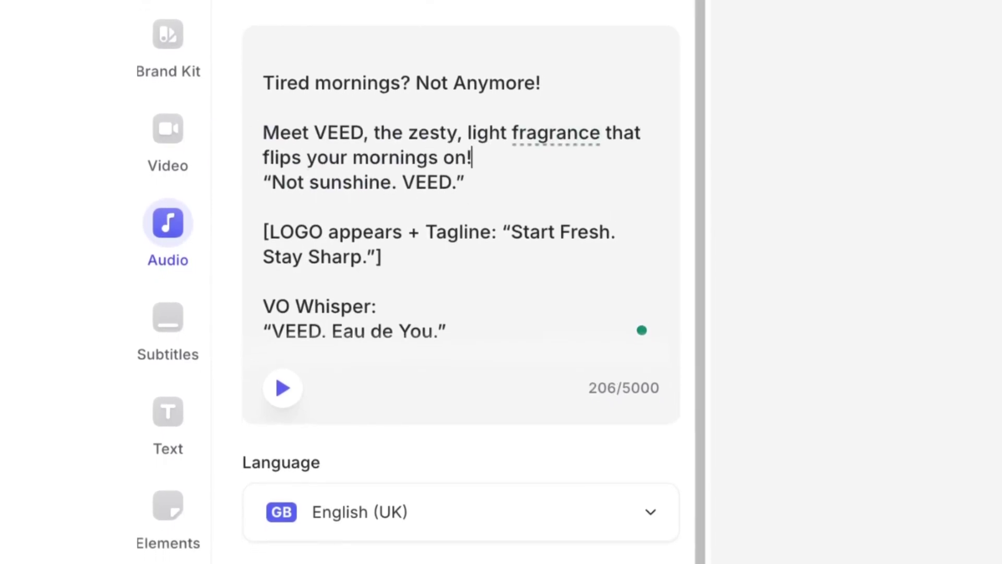
pyautogui.moveTo(263, 293); pyautogui.dragTo(273, 318)
pyautogui.press('BackSpace')
pyautogui.moveTo(263, 193); pyautogui.dragTo(447, 193)
pyautogui.write('Sunshine')
pyautogui.click(447, 318)
pyautogui.press('BackSpace')
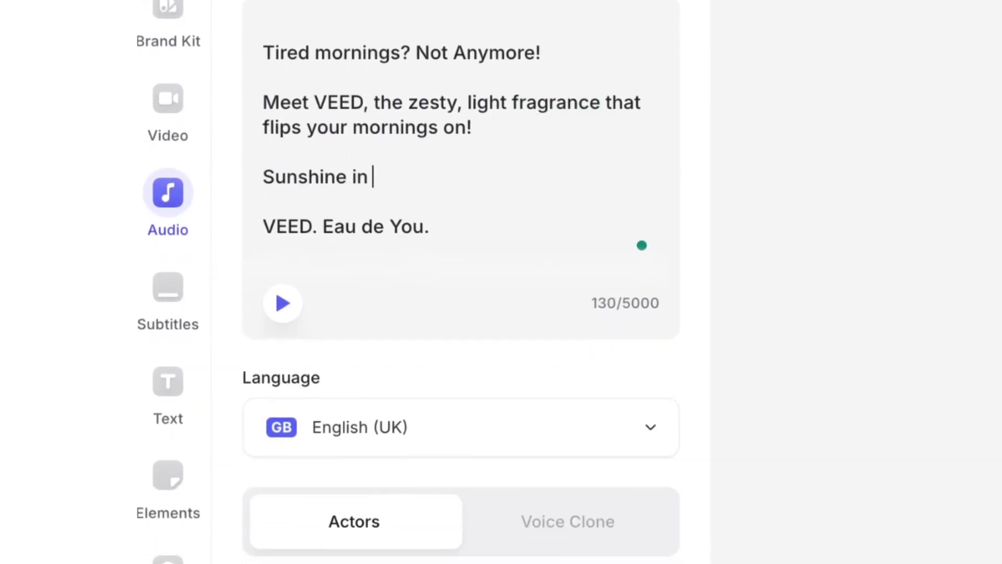
pyautogui.write("ose, it's VEED.")
pyautogui.moveTo(606, 168); pyautogui.dragTo(431, 217)
pyautogui.press('BackSpace')
# Set the voice language to English (UK) and browse the voice actor list
pyautogui.click(459, 418)
pyautogui.write('eng')
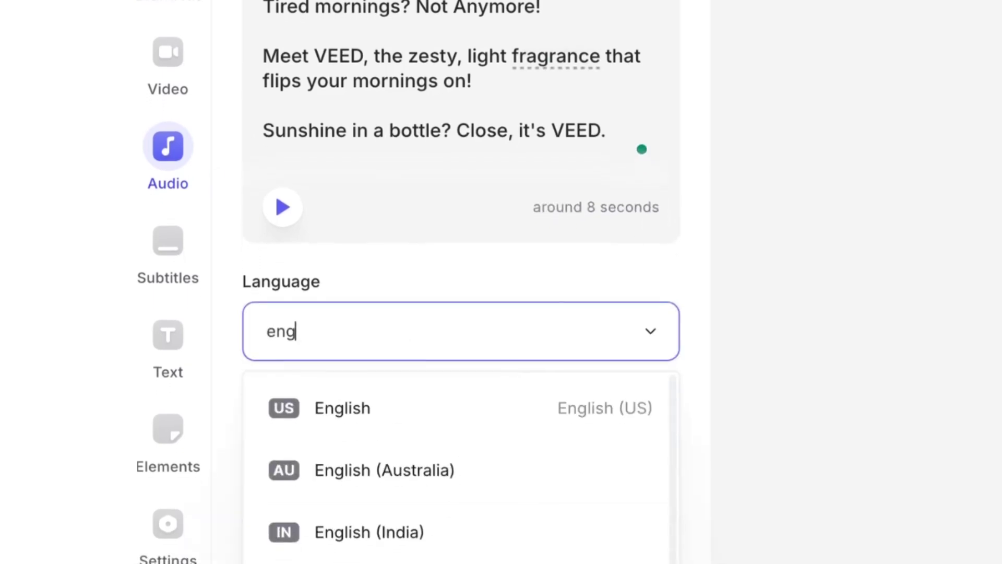
pyautogui.write('l')
pyautogui.click(365, 558)
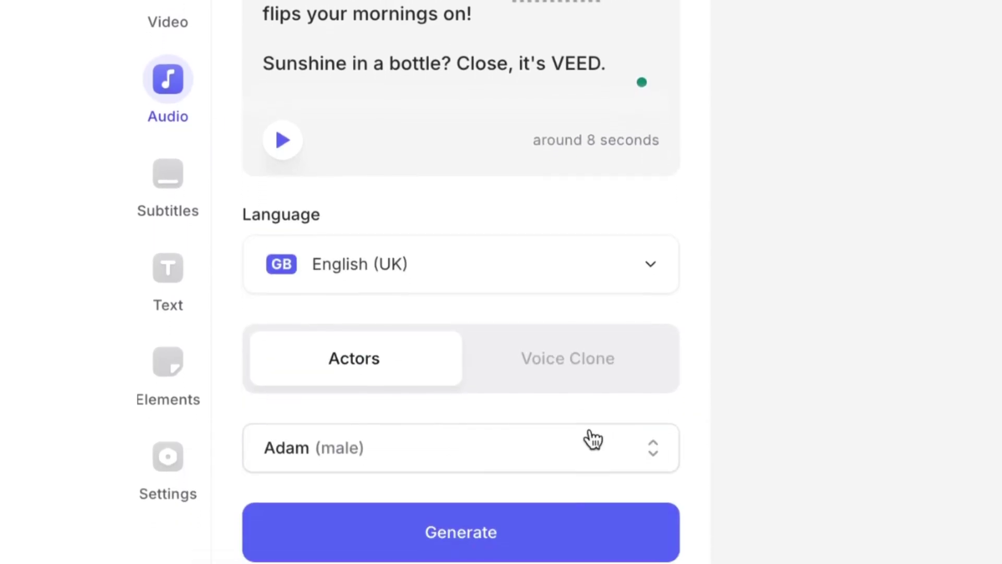
pyautogui.click(594, 438)
pyautogui.scroll(-5, 282, 219)
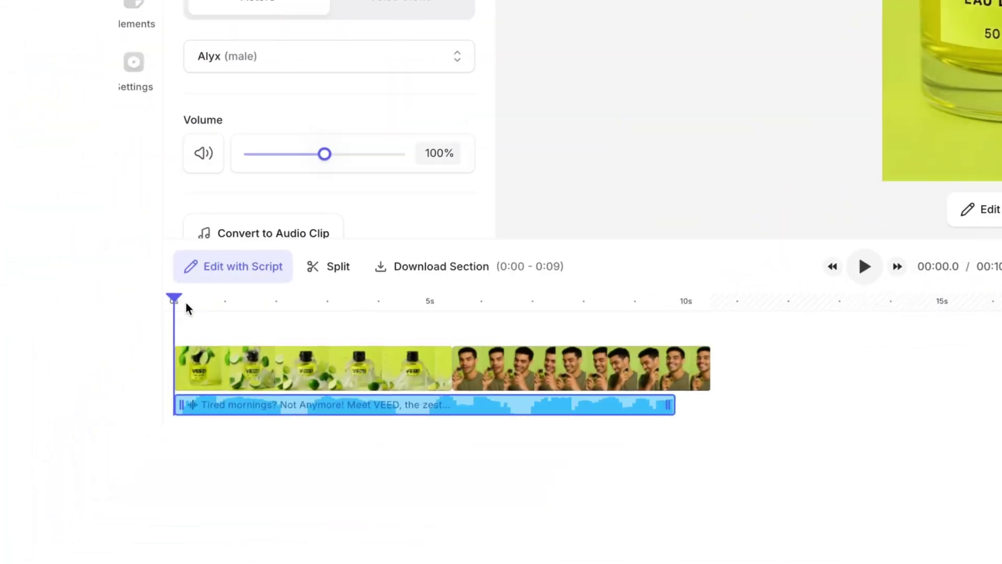
# Split the perfume clip at 2 s, delete the 0:02–0:05 part, and slide the man clip to about 4 s
pyautogui.moveTo(177, 301); pyautogui.dragTo(273, 319)
pyautogui.click(280, 380)
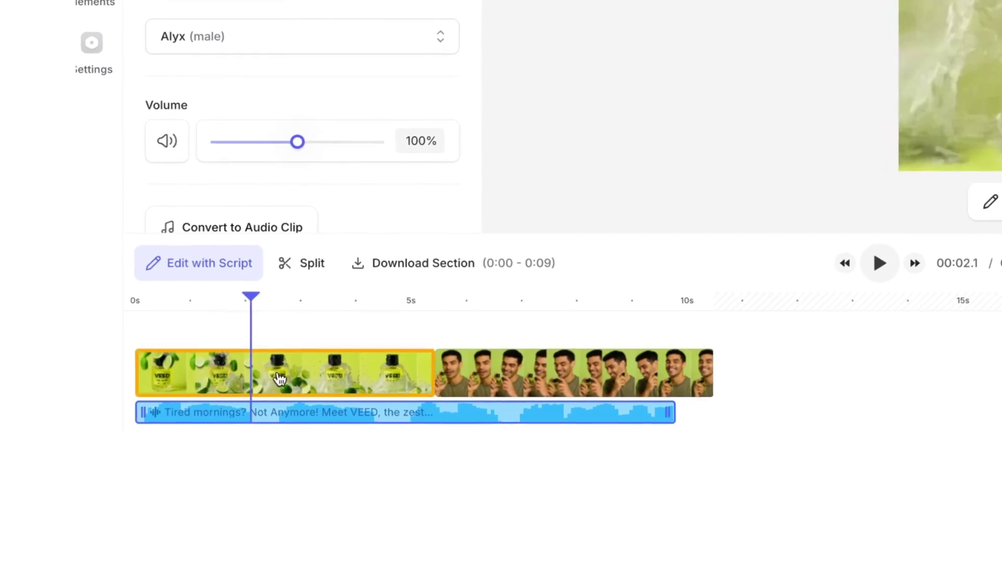
pyautogui.click(307, 265)
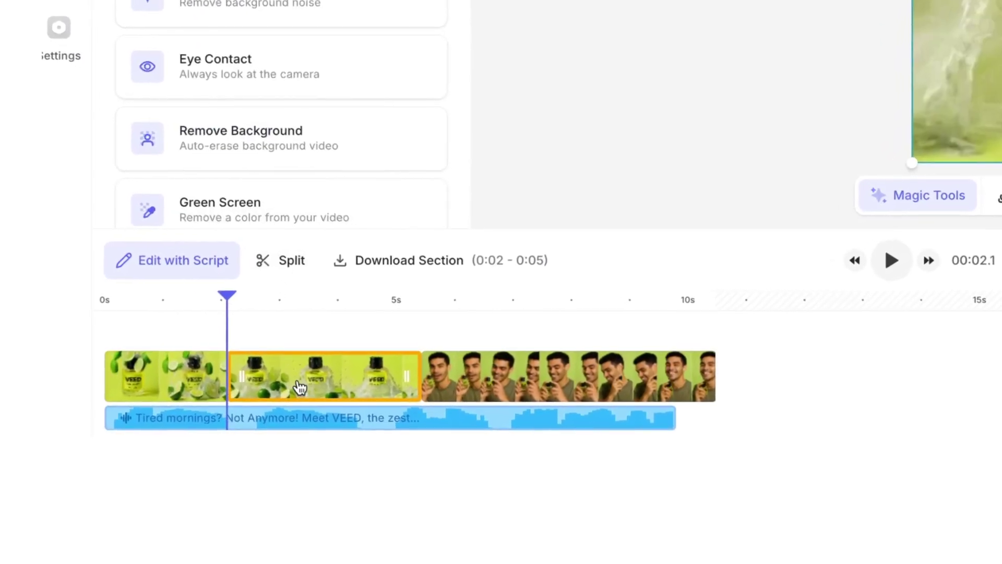
pyautogui.press('Delete')
pyautogui.click(476, 383)
pyautogui.moveTo(466, 387); pyautogui.dragTo(412, 389)
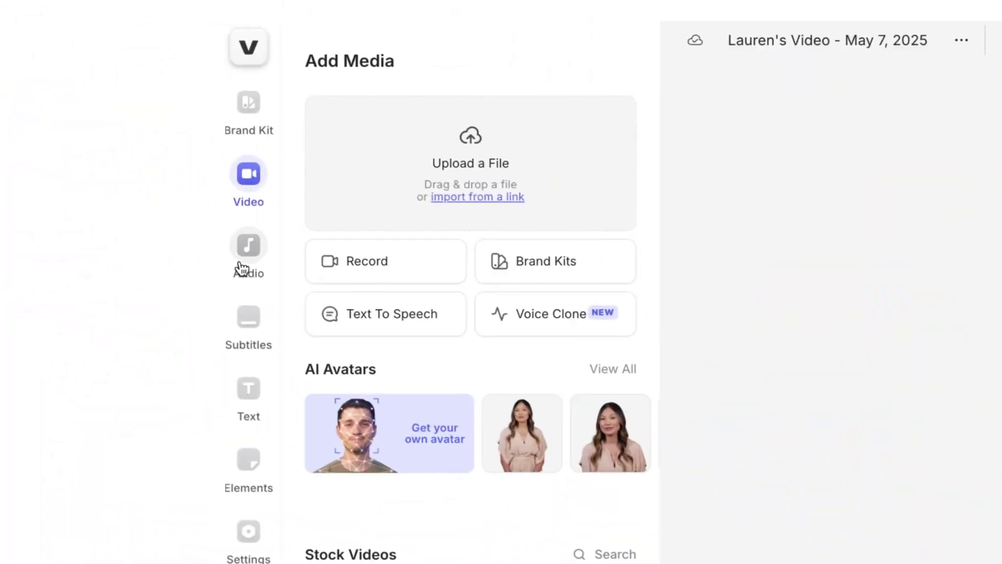
# Search stock music for 'energetic', preview Born To Win, and add it as background music
pyautogui.click(244, 268)
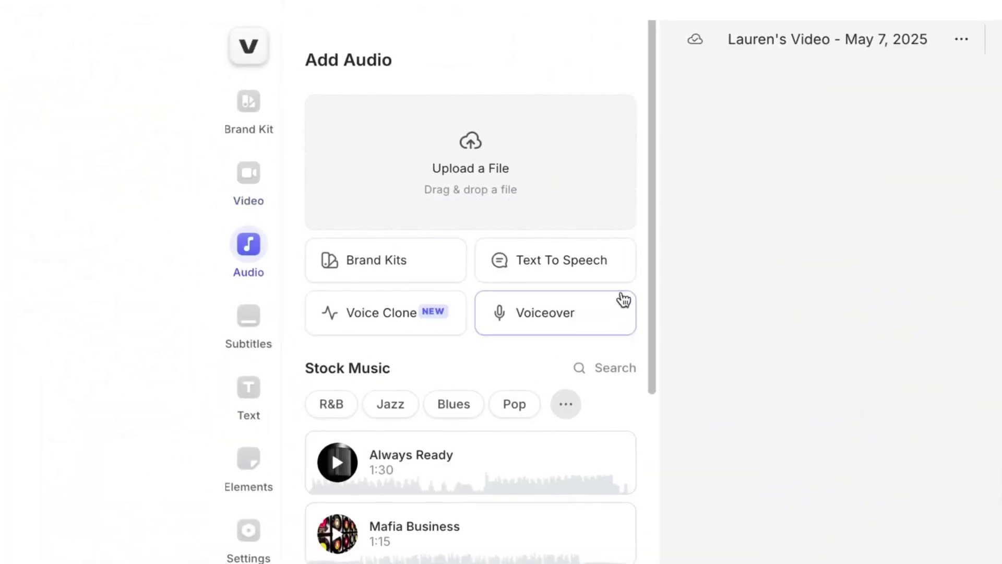
pyautogui.click(613, 374)
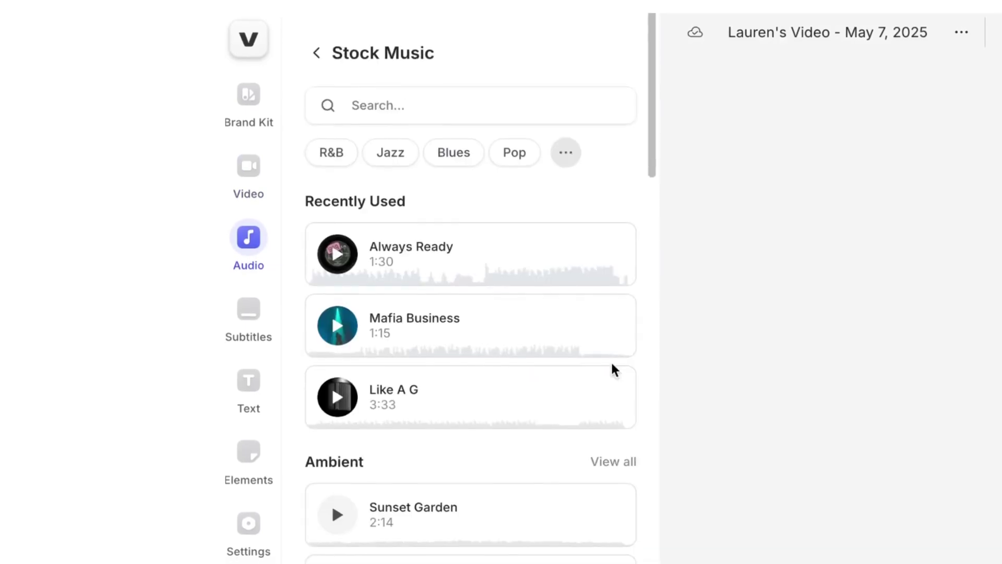
pyautogui.click(485, 95)
pyautogui.write('ener')
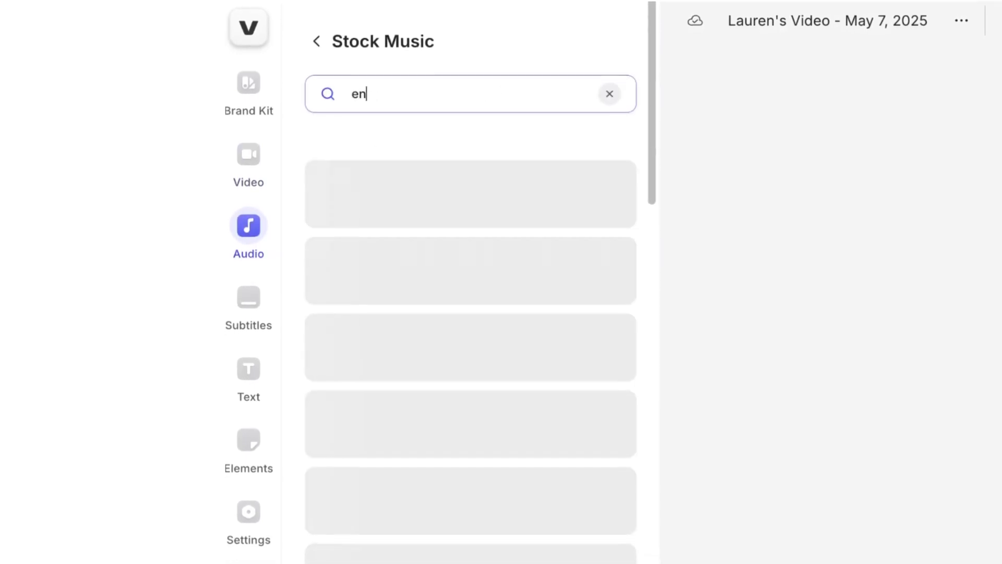
pyautogui.write('getic')
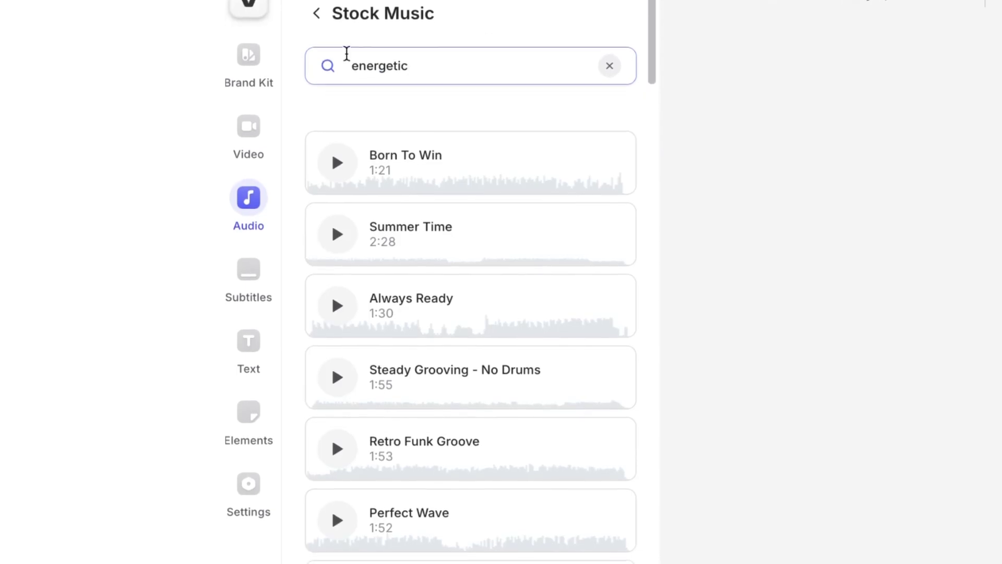
pyautogui.click(337, 170)
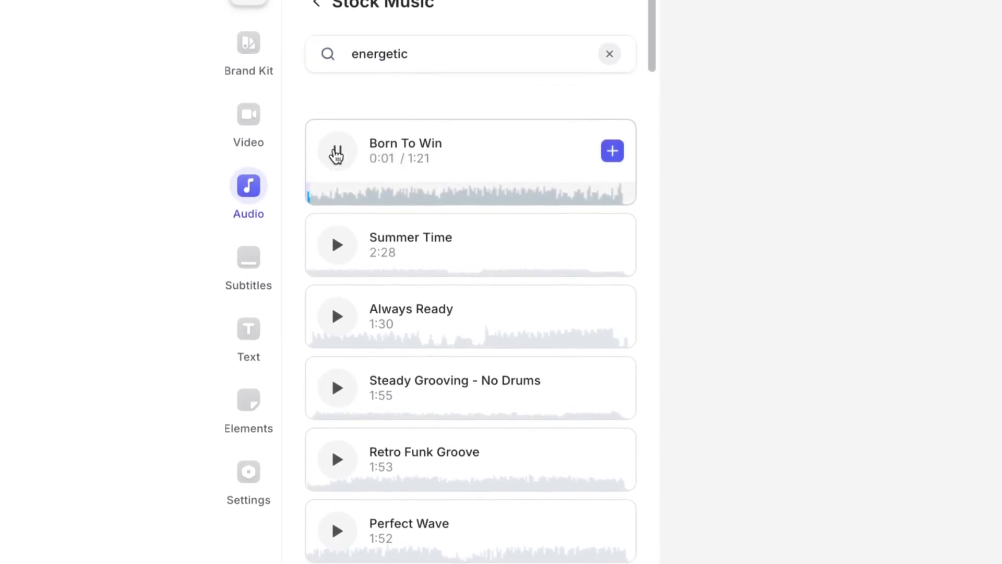
pyautogui.click(337, 159)
pyautogui.click(612, 148)
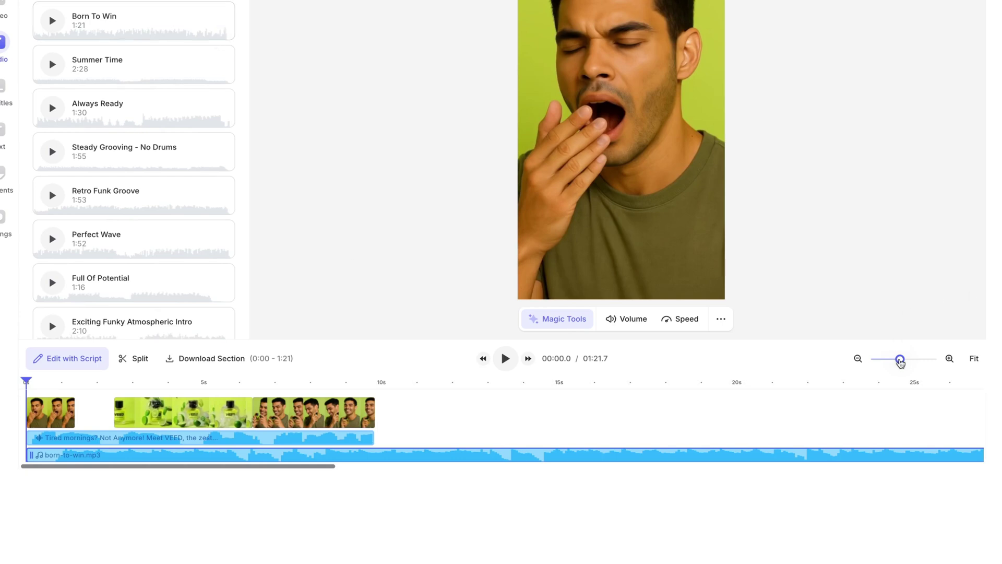
# Trim the Born To Win track to about 9 s, set volume 8% with a 1 s fade-out
pyautogui.moveTo(900, 362); pyautogui.dragTo(880, 360)
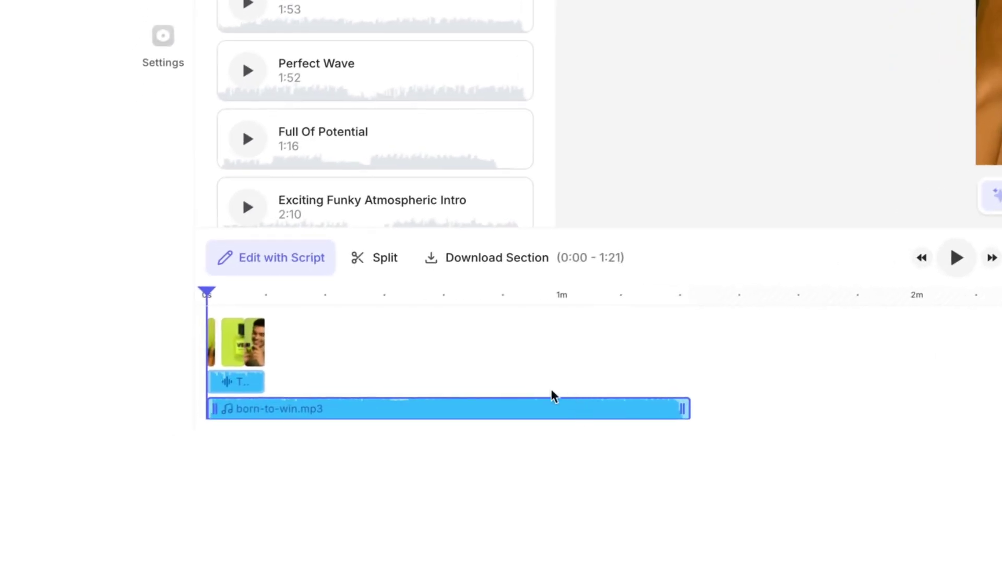
pyautogui.moveTo(351, 397); pyautogui.dragTo(265, 398)
pyautogui.click(237, 413)
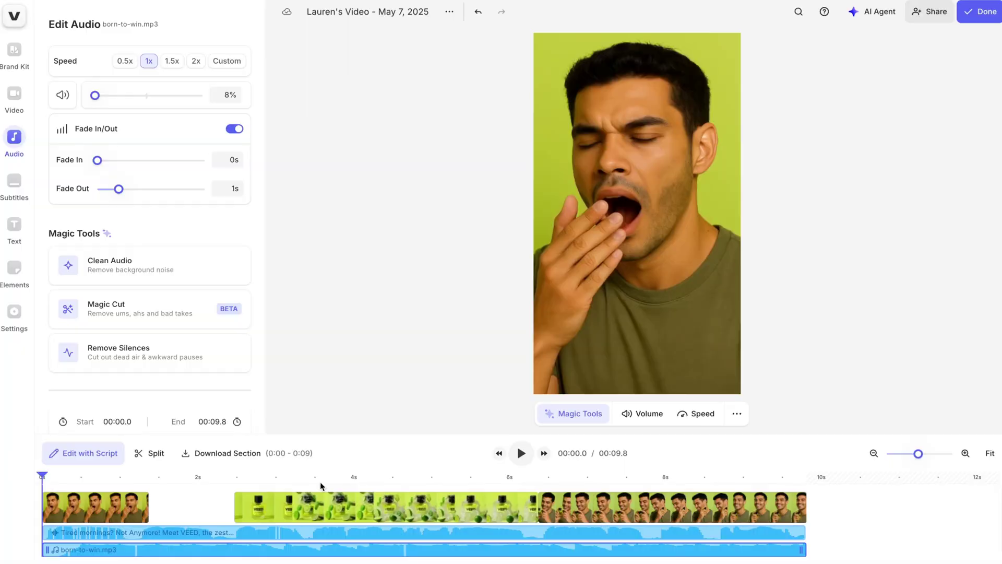
pyautogui.click(149, 477)
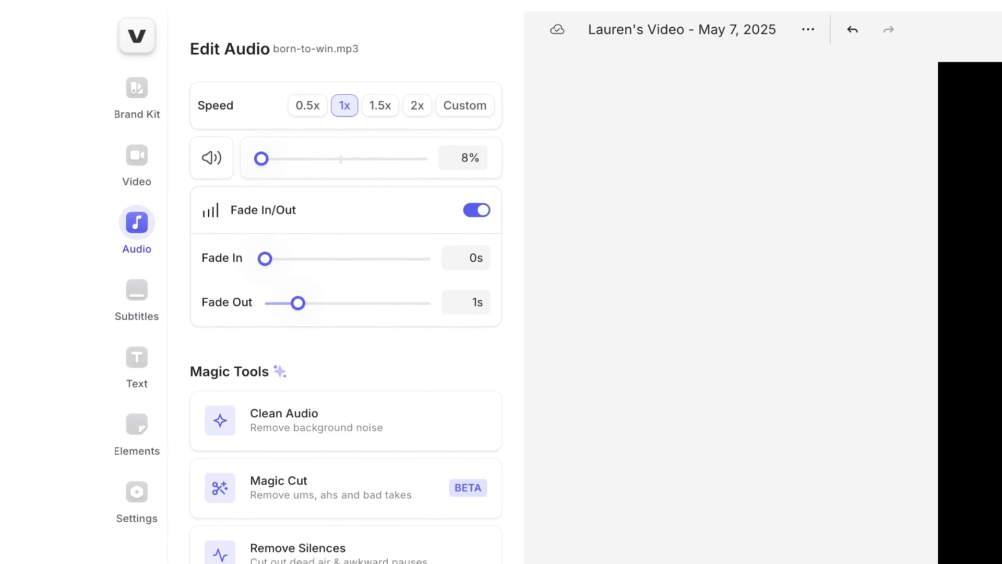
# Add a headline text reading 'NOT' and 'ANYMORE' on two lines
pyautogui.click(139, 382)
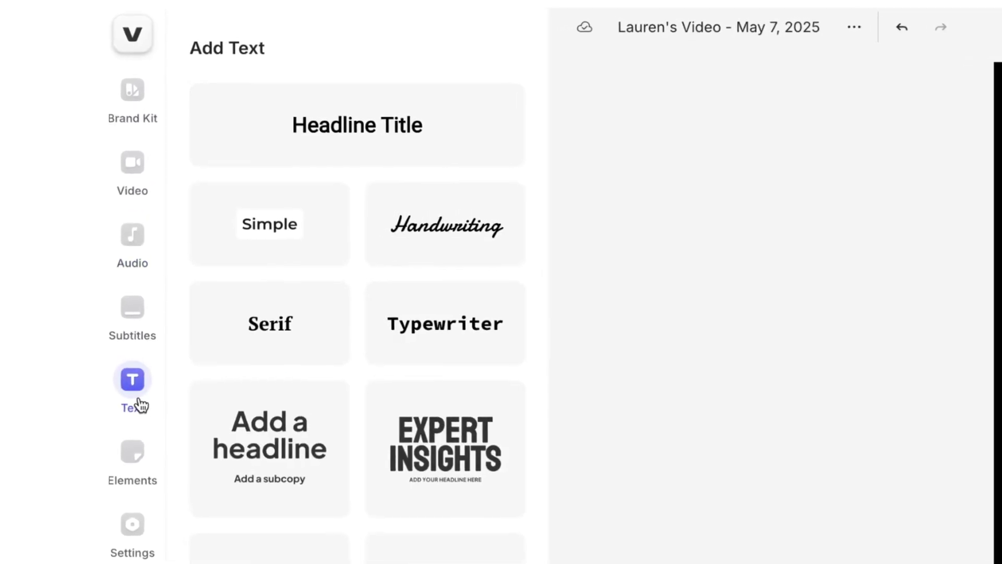
pyautogui.click(424, 146)
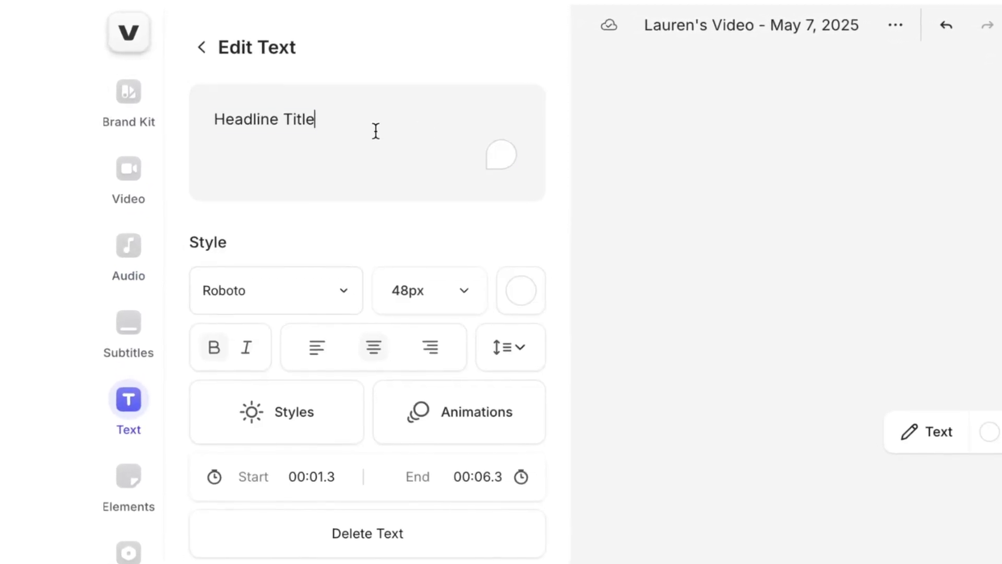
pyautogui.hotkey('ctrl', 'a')
pyautogui.write('NOT')
pyautogui.press('Return')
pyautogui.write('ANYMORE')
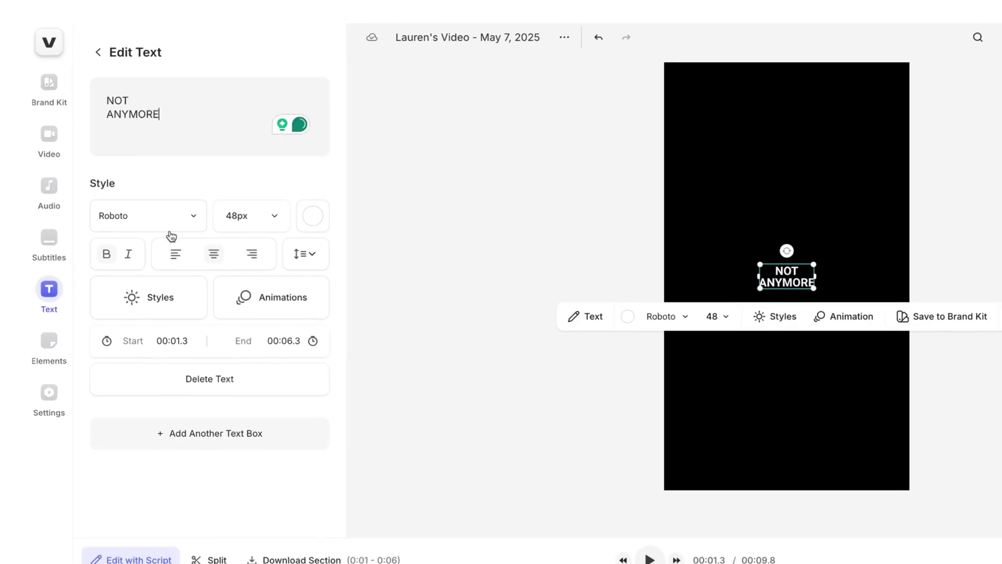
# Style the headline in THE BOLD FONT at 160px and widen its text box
pyautogui.click(170, 233)
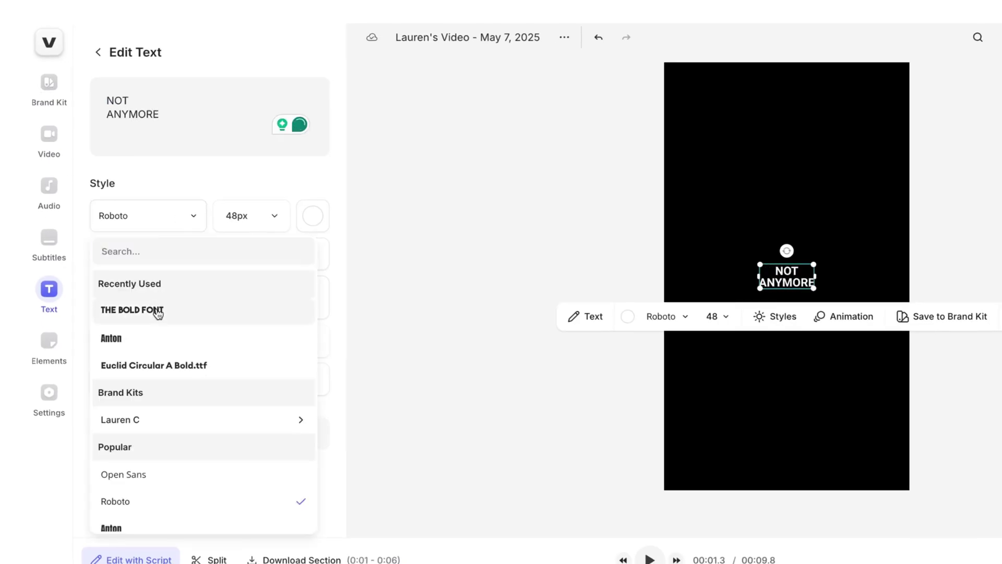
pyautogui.click(154, 311)
pyautogui.click(250, 216)
pyautogui.scroll(-5, 257, 388)
pyautogui.click(257, 420)
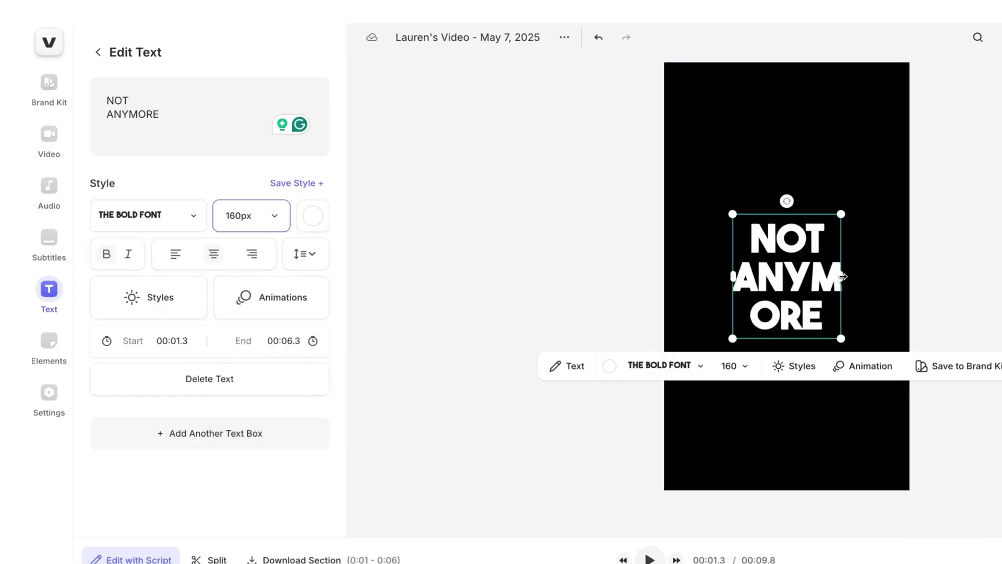
pyautogui.moveTo(842, 276); pyautogui.dragTo(946, 275)
pyautogui.click(284, 298)
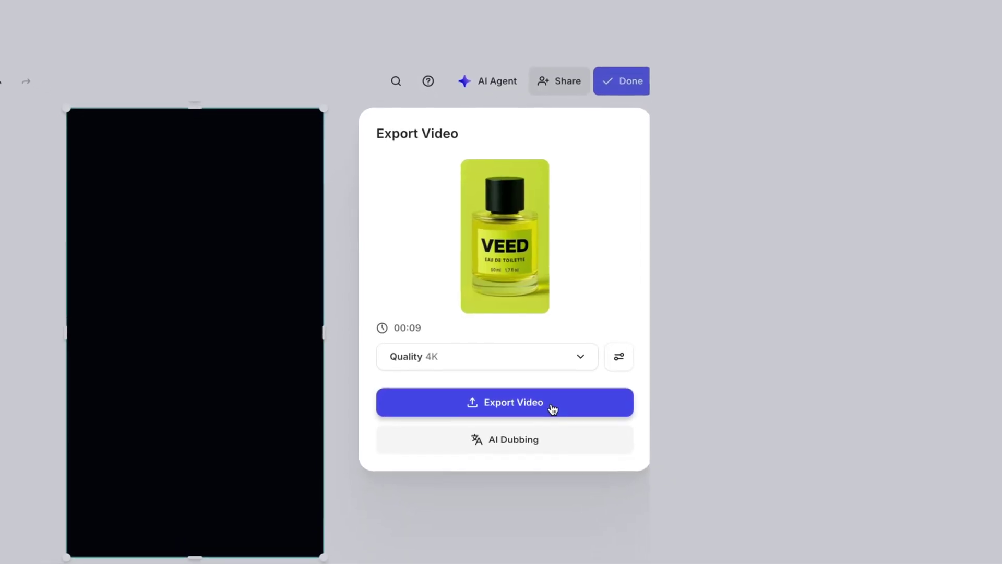
# Export the ad at 4K quality
pyautogui.click(552, 408)
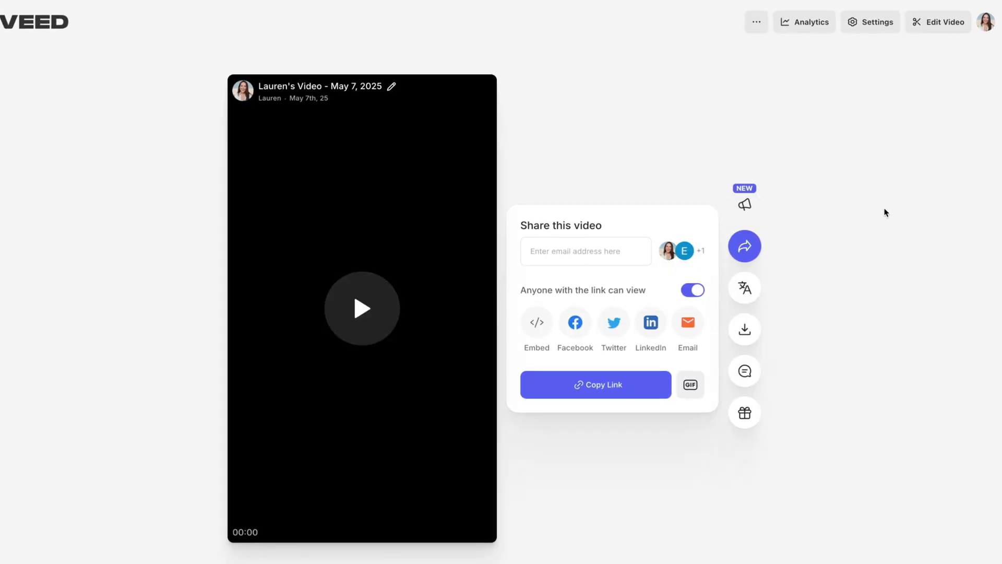